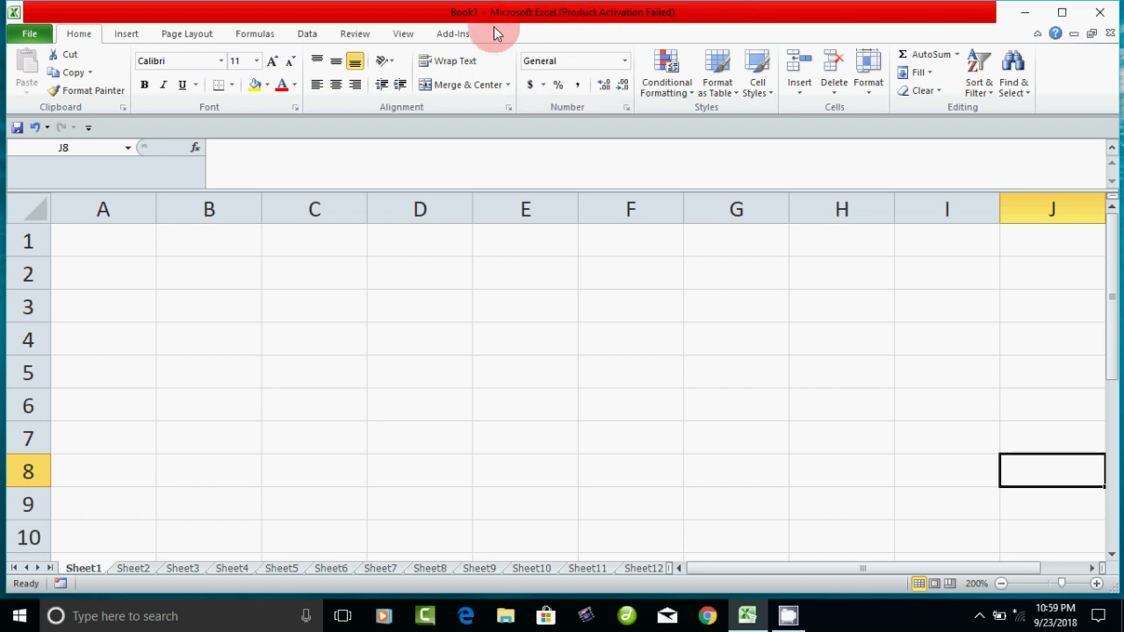
# - Browse the Insert through Add-Ins tabs, then open the File view's Recent list
pyautogui.click(123, 37)
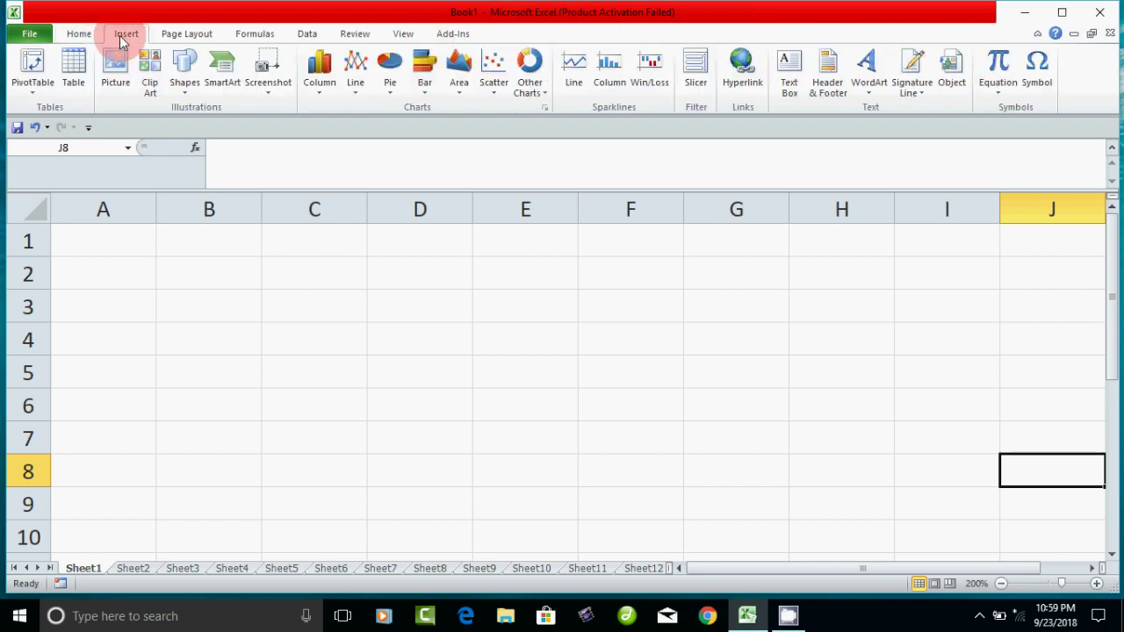
pyautogui.click(178, 37)
pyautogui.click(258, 36)
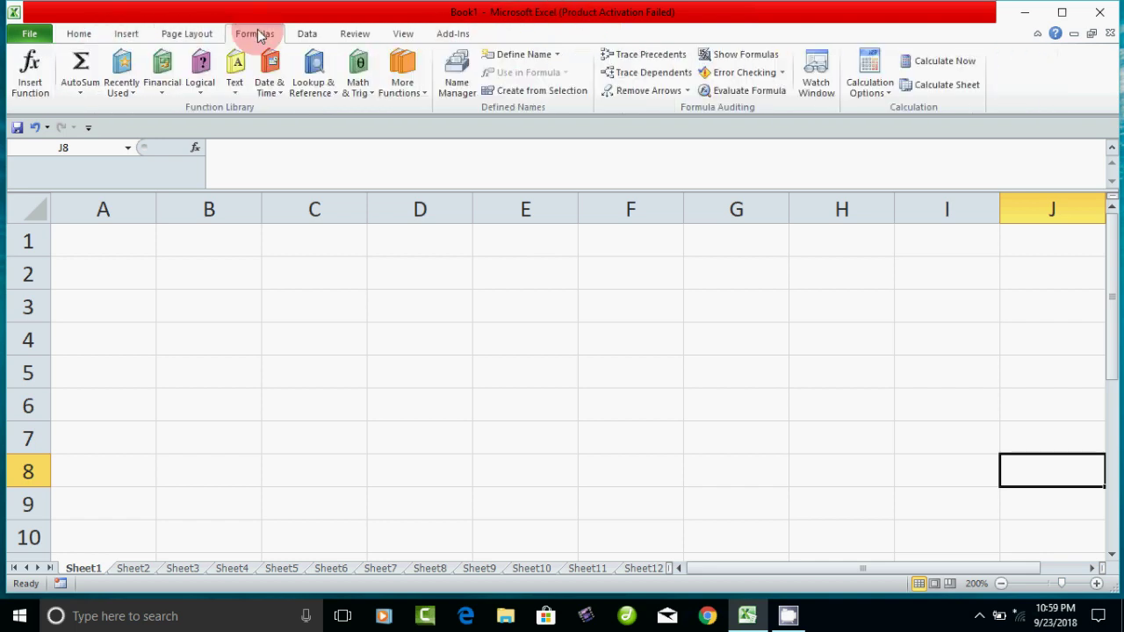
pyautogui.click(306, 35)
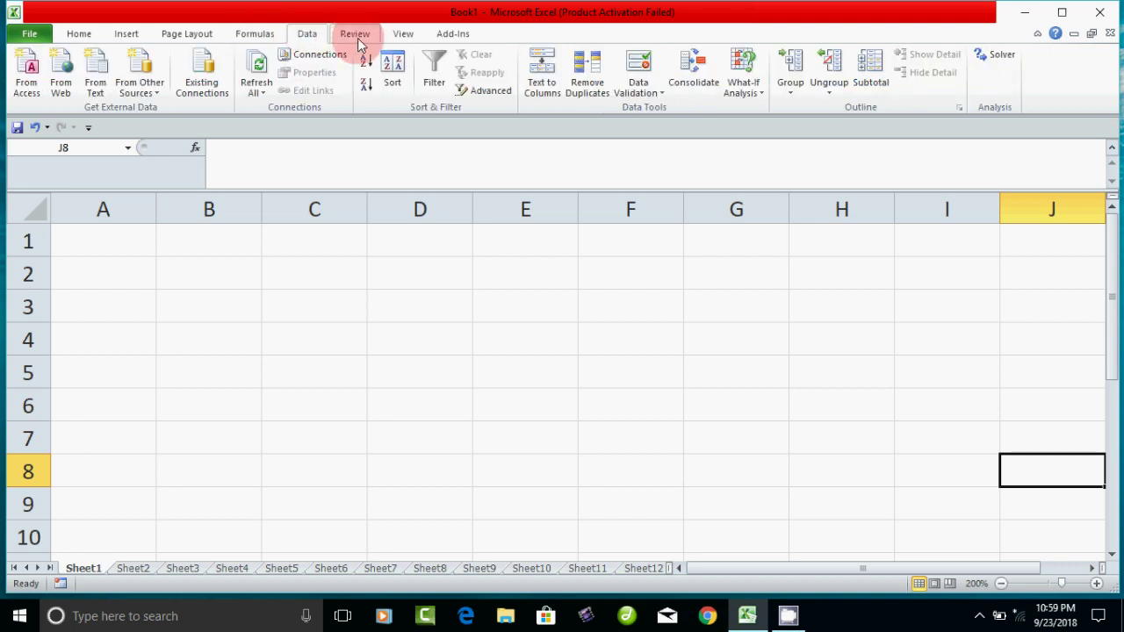
pyautogui.click(356, 40)
pyautogui.click(403, 38)
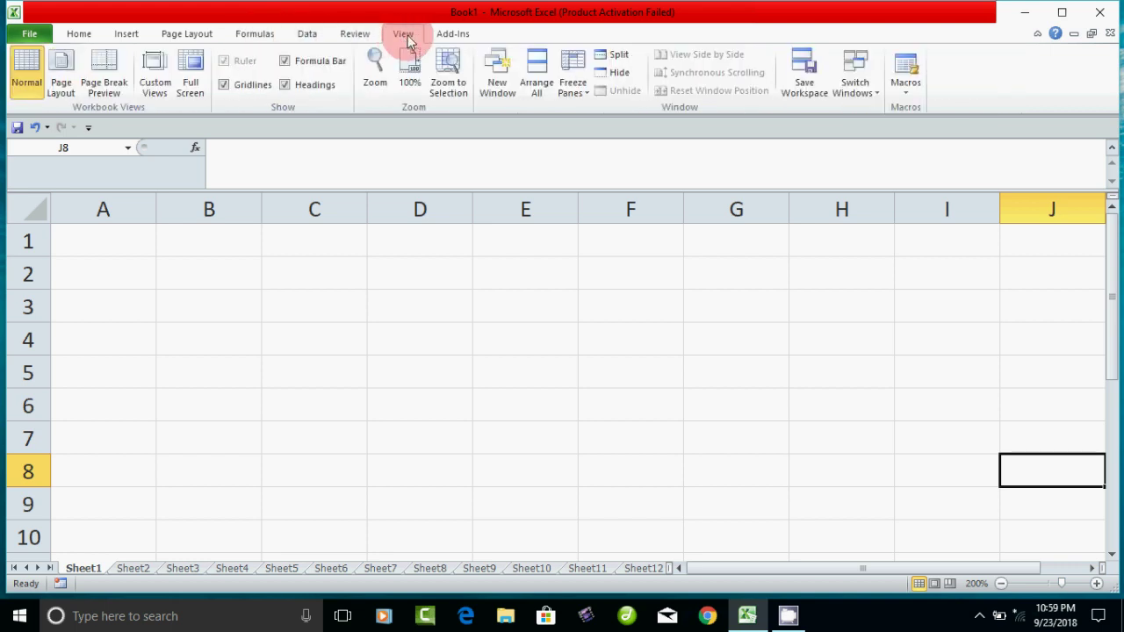
pyautogui.click(441, 36)
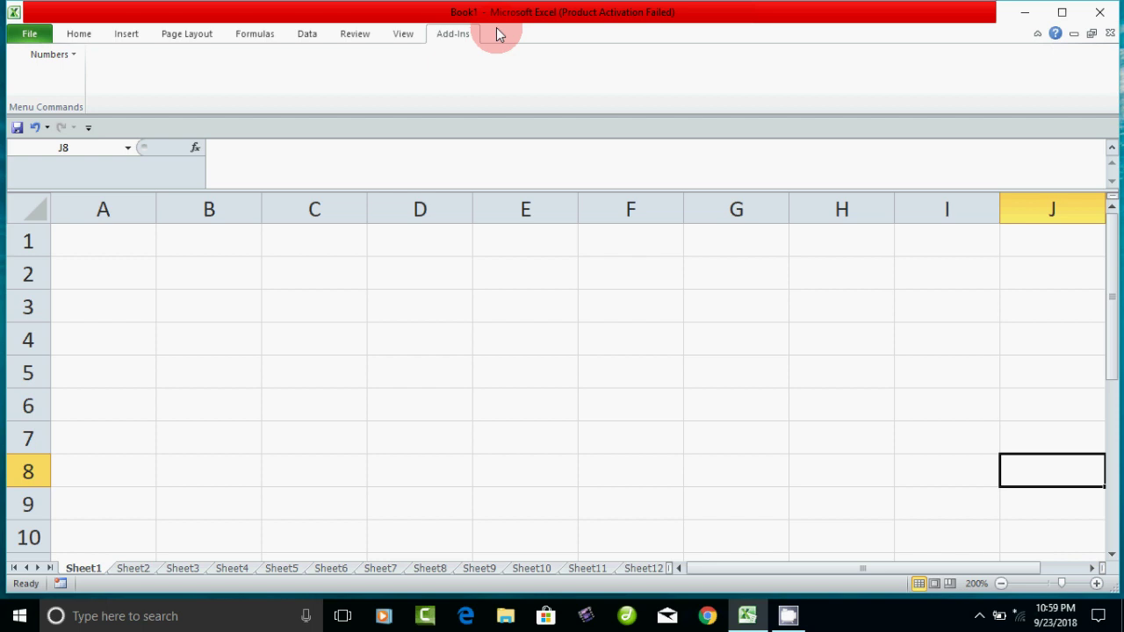
pyautogui.click(25, 35)
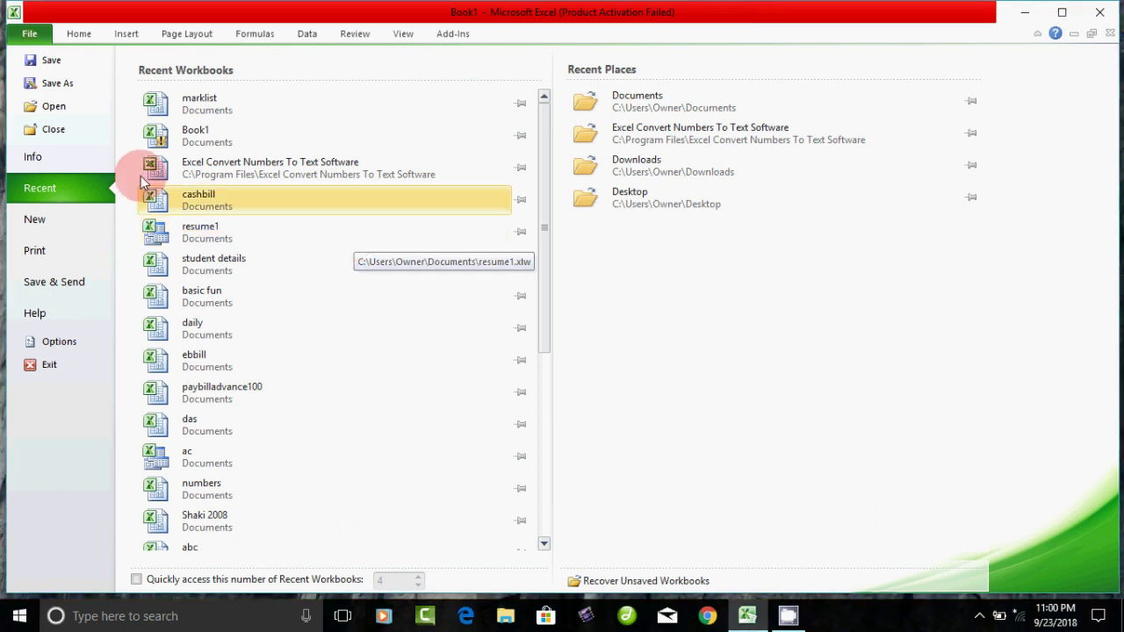
# - Turn on the Developer tab under Main Tabs in Options > Customize Ribbon
pyautogui.click(58, 344)
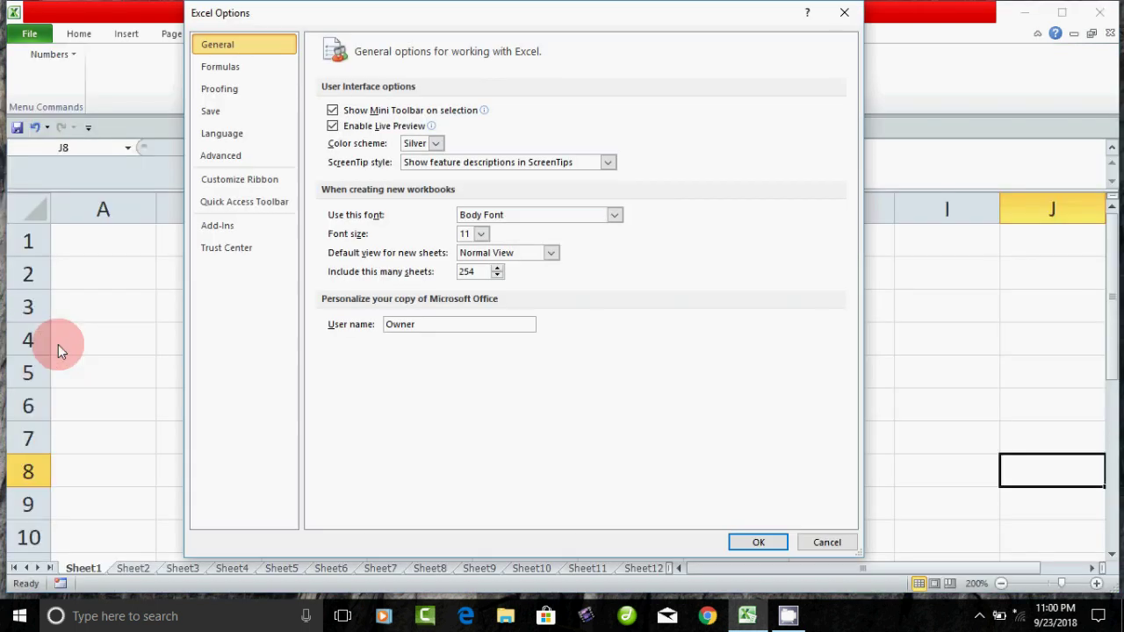
pyautogui.click(257, 180)
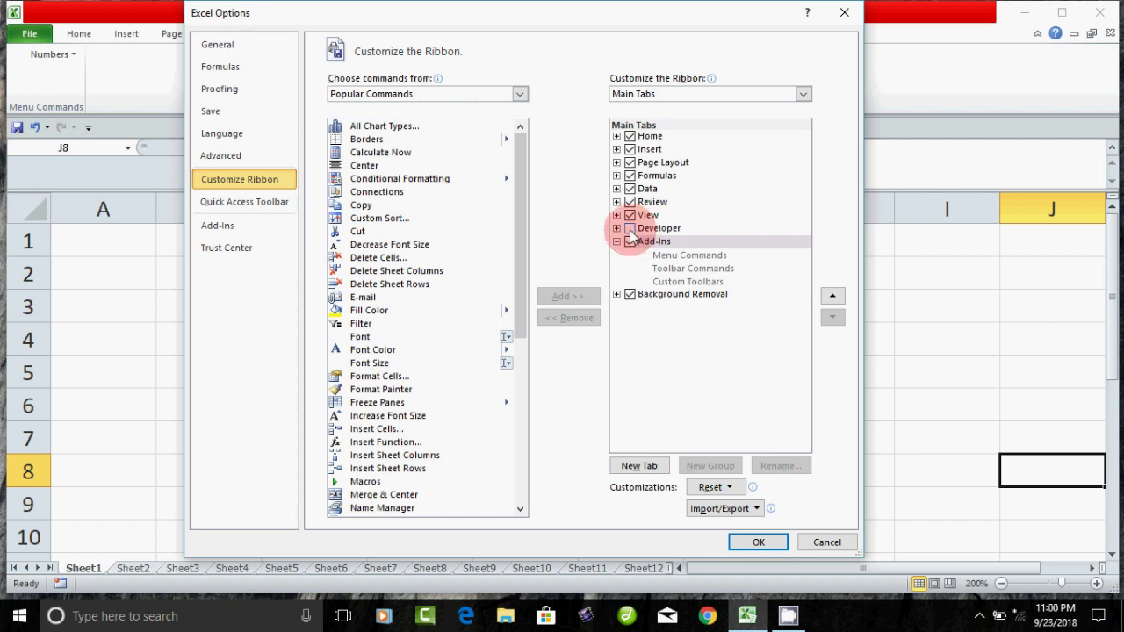
pyautogui.click(630, 229)
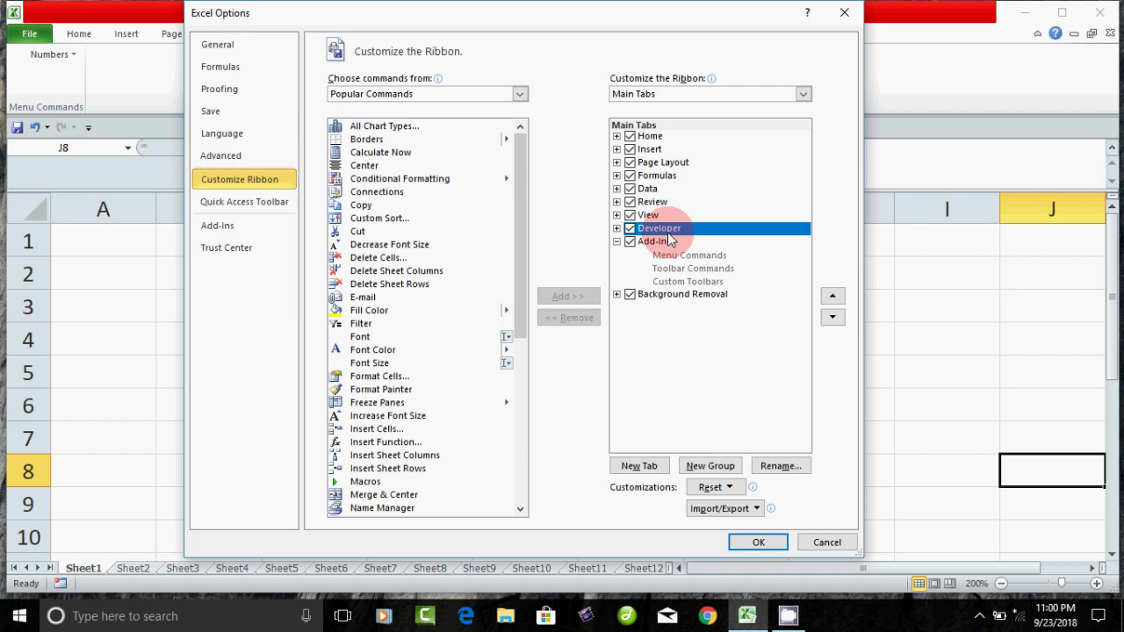
pyautogui.click(760, 542)
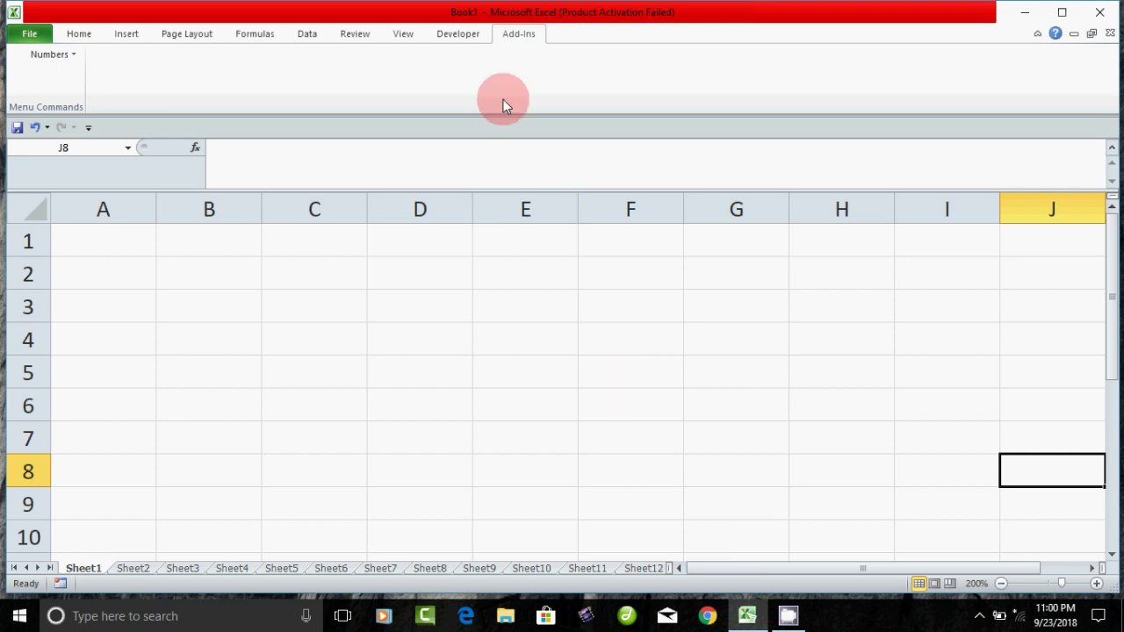
# - Show the Developer commands and select cell A1 on the empty Book1 sheet
pyautogui.click(463, 40)
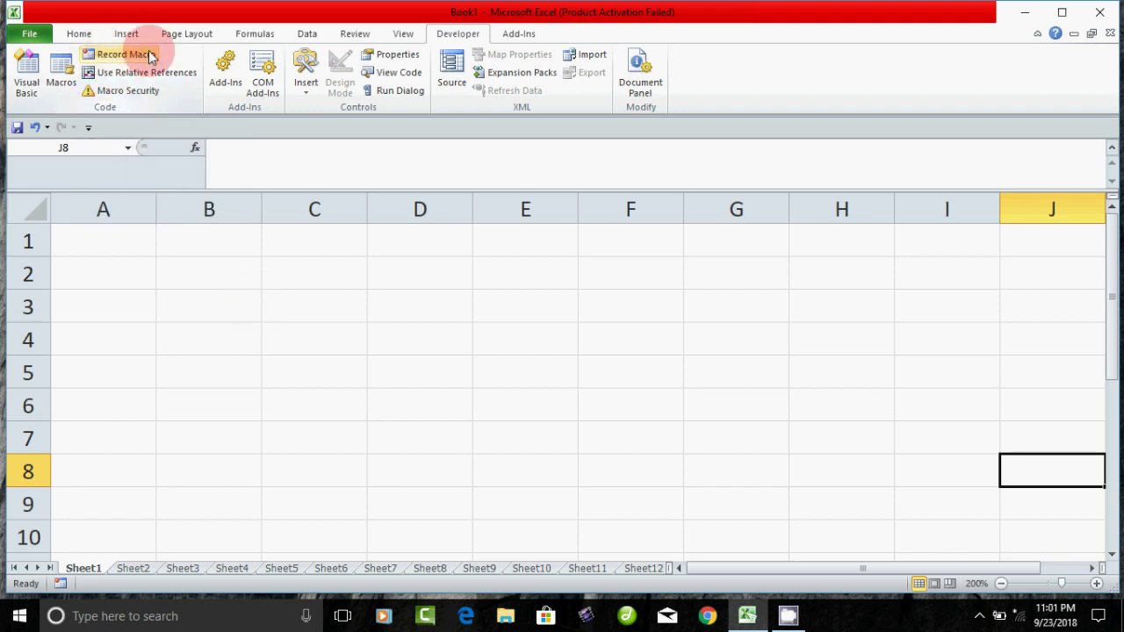
pyautogui.click(126, 251)
pyautogui.click(121, 340)
pyautogui.moveTo(114, 458); pyautogui.dragTo(114, 439)
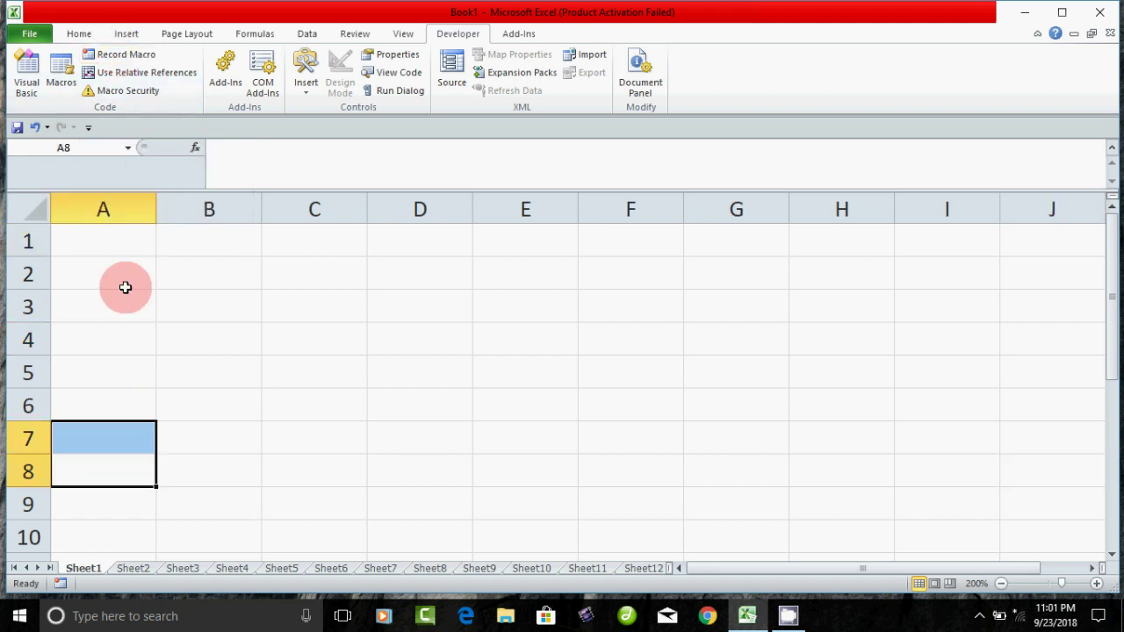
pyautogui.click(134, 243)
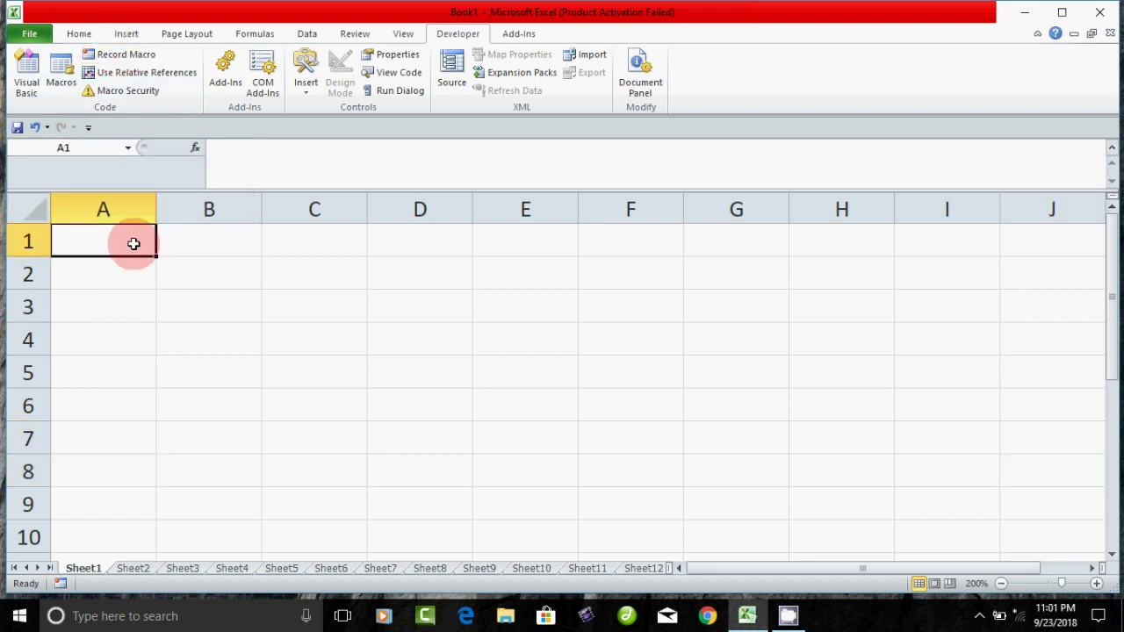
# - Record a new macro named 'first' with shortcut Ctrl+f, stored in This Workbook
pyautogui.click(135, 56)
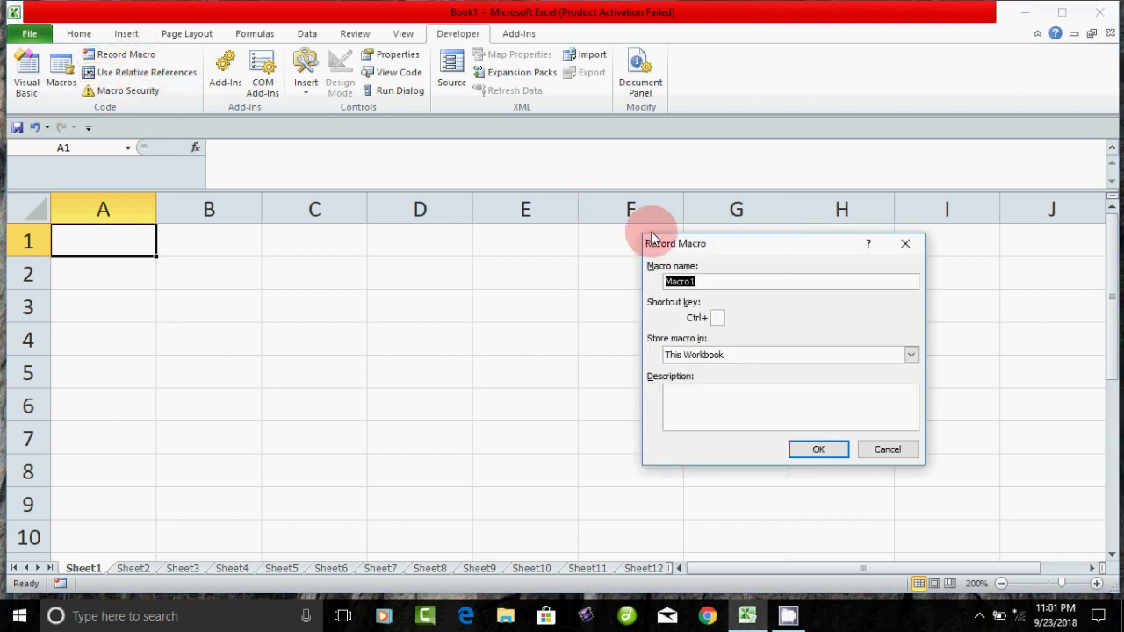
pyautogui.moveTo(713, 246); pyautogui.dragTo(621, 245)
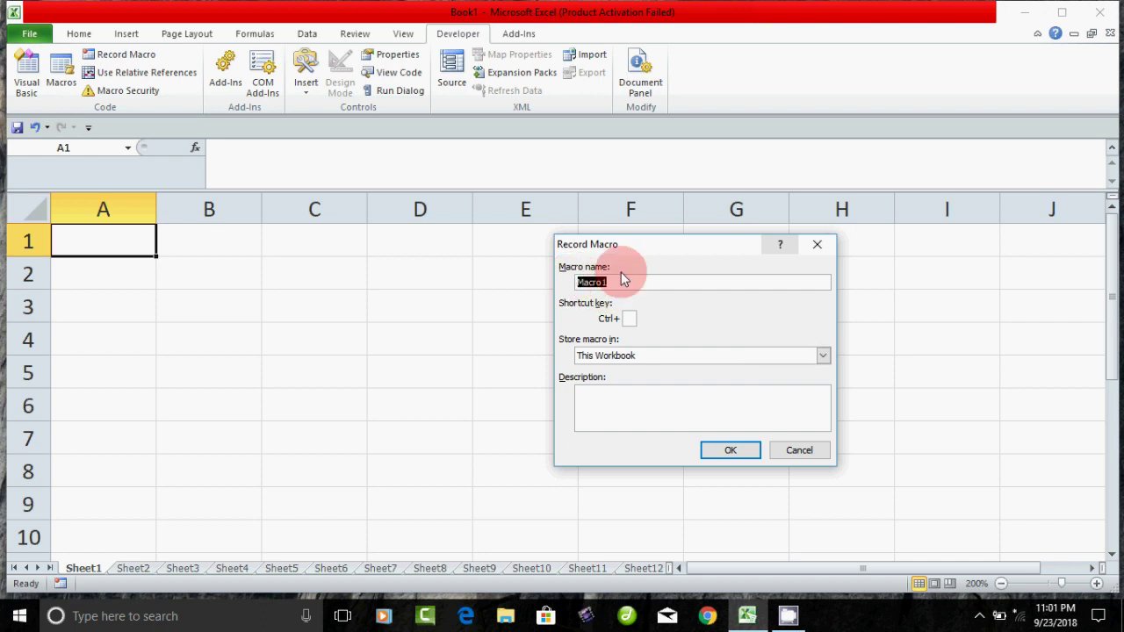
pyautogui.click(624, 283)
pyautogui.moveTo(627, 284); pyautogui.dragTo(562, 284)
pyautogui.write('first')
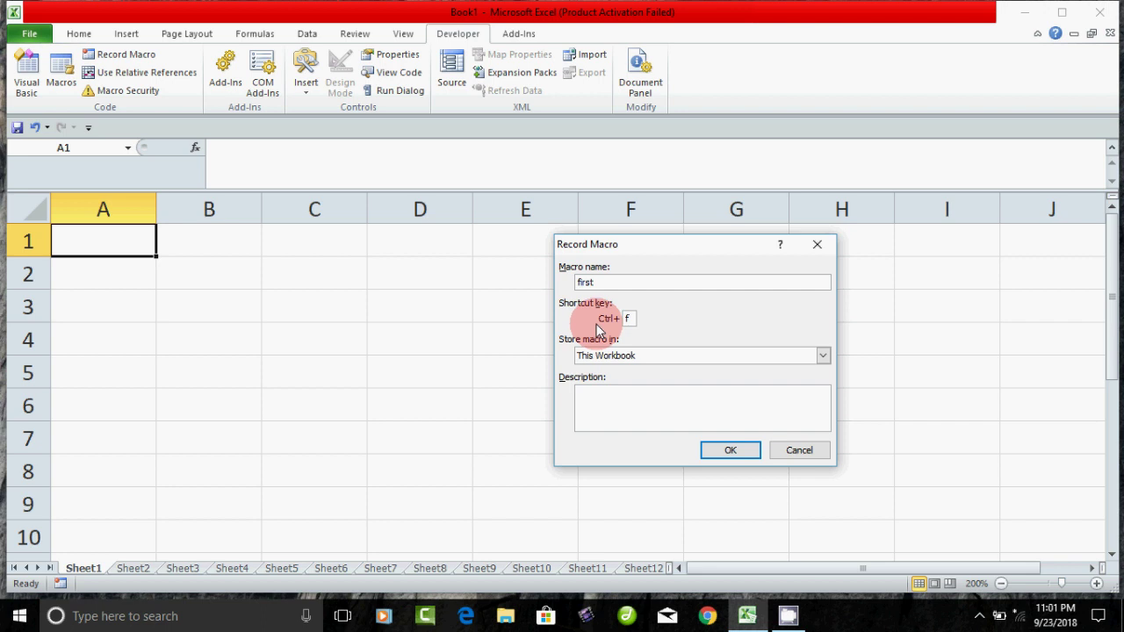
pyautogui.click(630, 319)
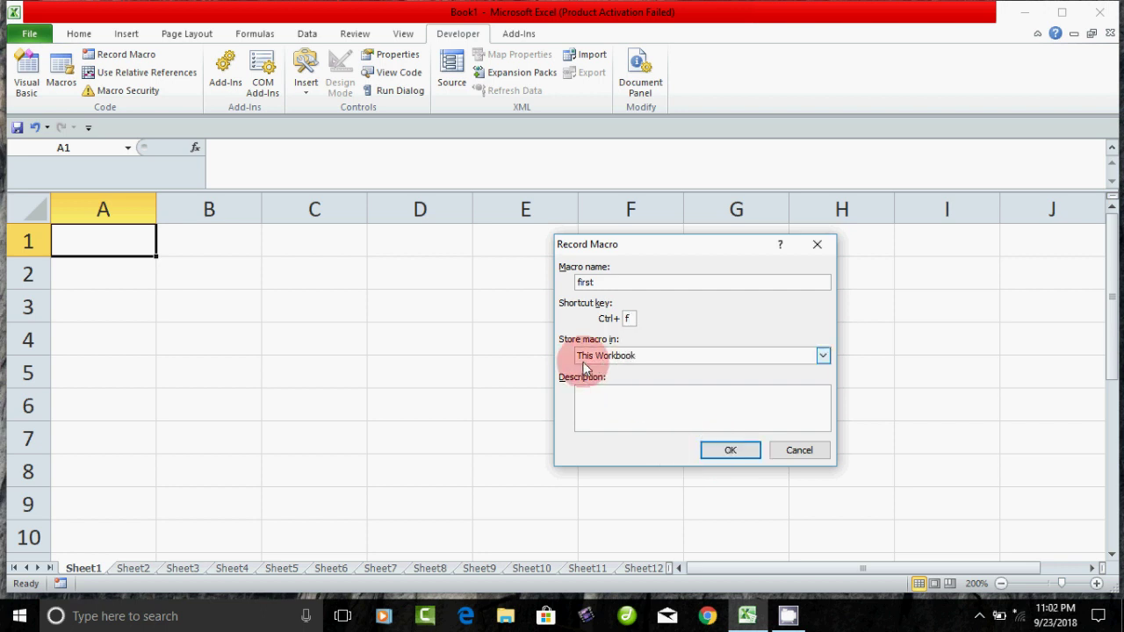
pyautogui.click(592, 408)
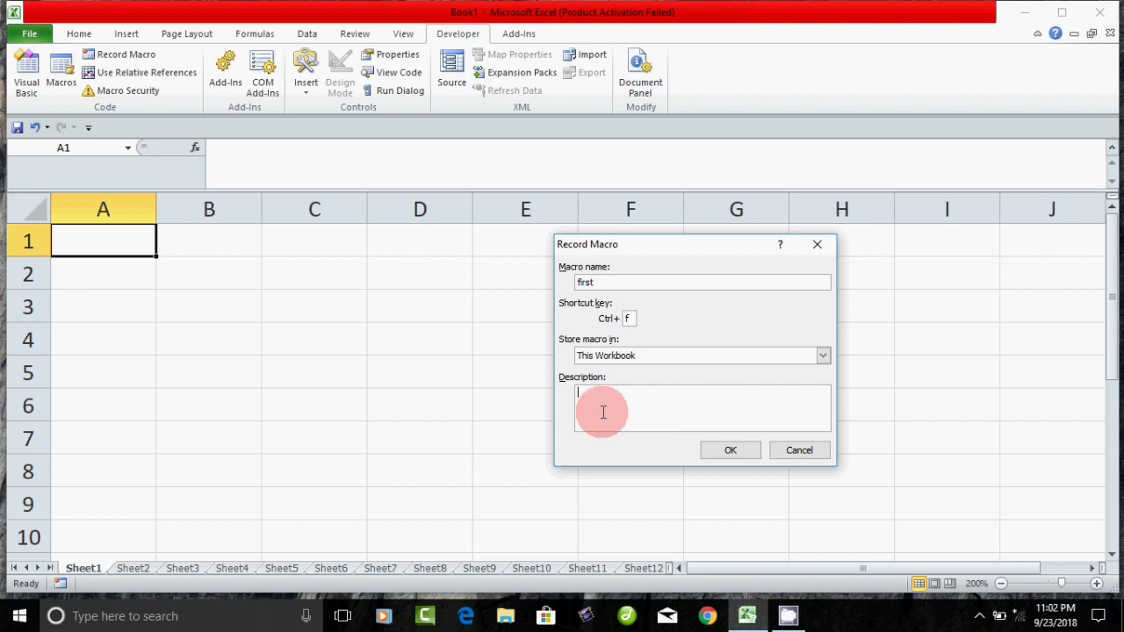
pyautogui.click(725, 451)
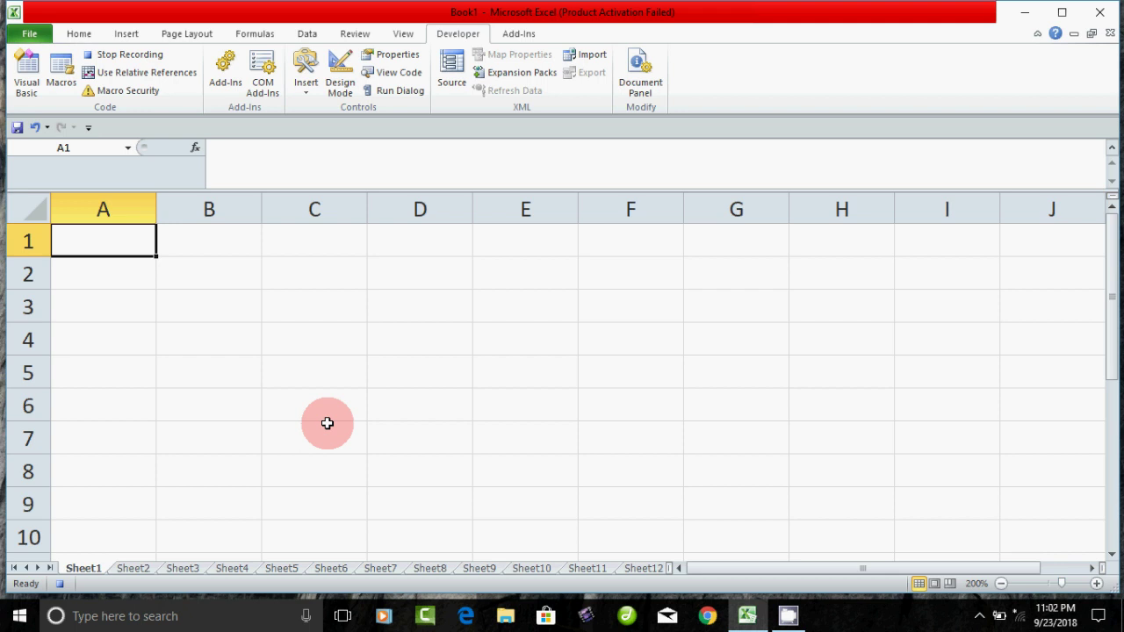
# - Enter 1, 2, 3, 4 and 5 down cells A1:A5
pyautogui.write('1')
pyautogui.press('Return')
pyautogui.write('2')
pyautogui.press('Return')
pyautogui.write('3')
pyautogui.press('Return')
pyautogui.write('4')
pyautogui.press('Return')
pyautogui.write('5')
pyautogui.press('Return')
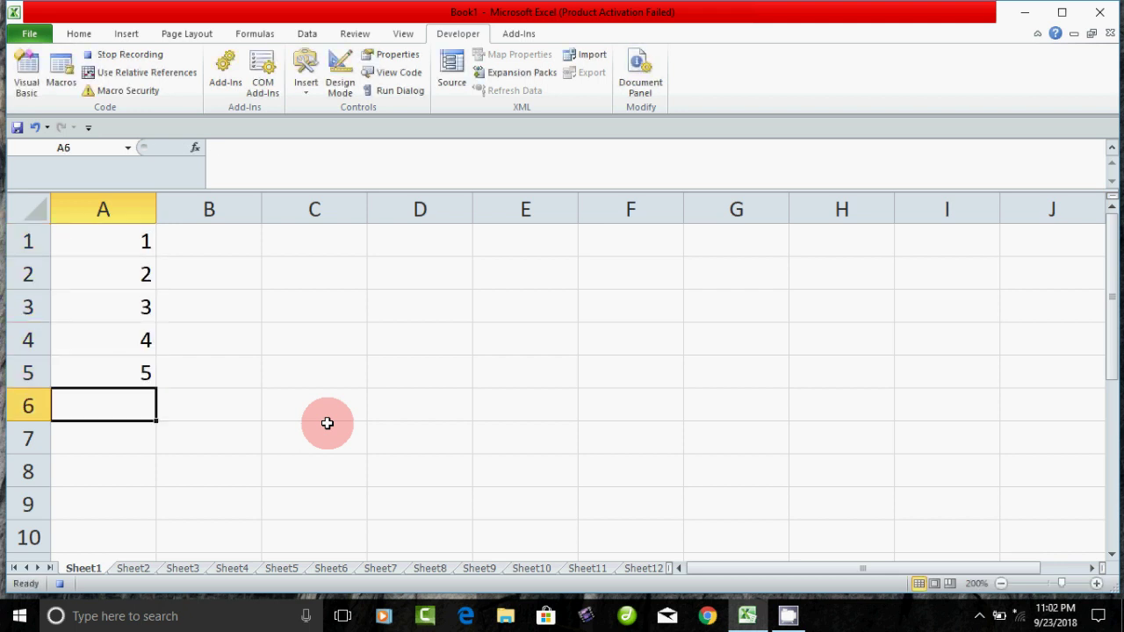
# - Enter 100, 200, 300, 400 and 500 across C1:G1, finishing on cell C4
pyautogui.click(329, 239)
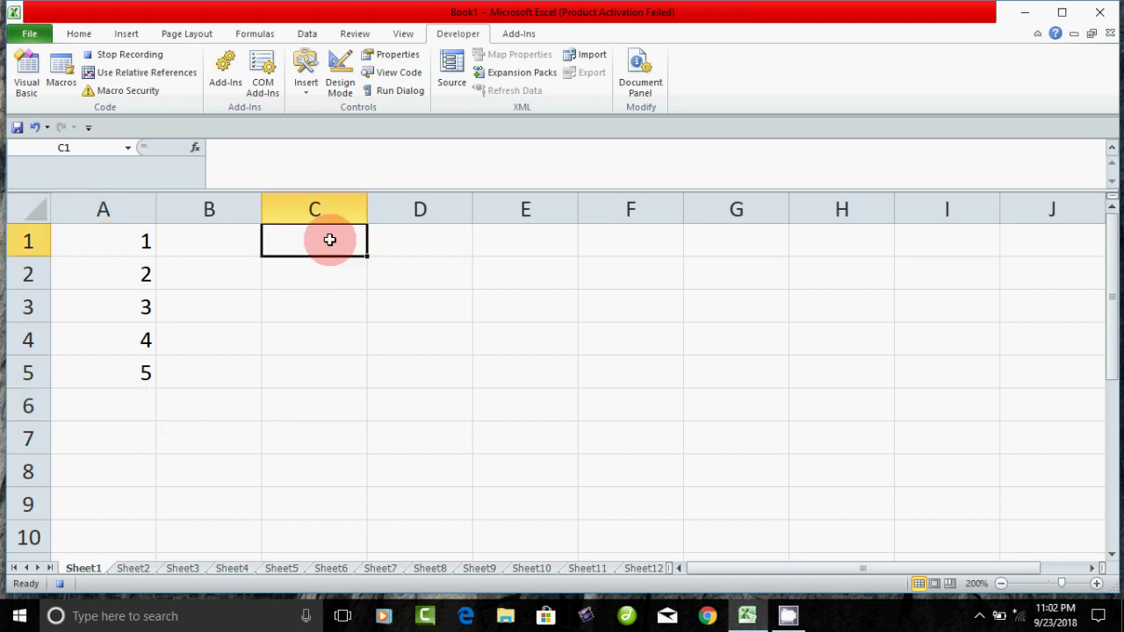
pyautogui.write('100')
pyautogui.press('Tab')
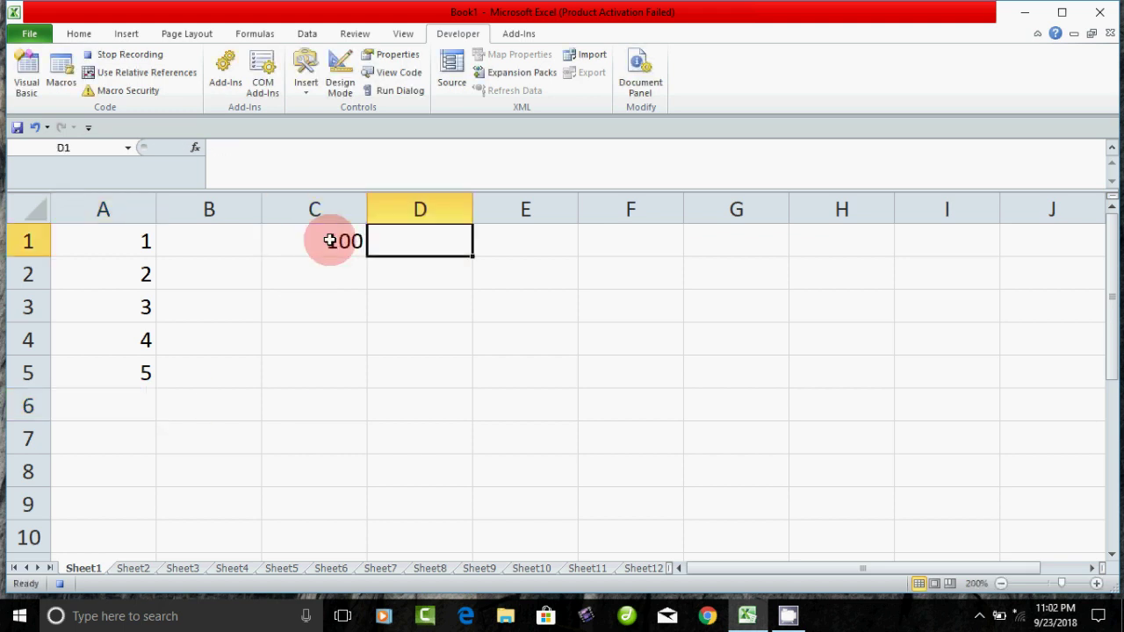
pyautogui.write('200')
pyautogui.press('Tab')
pyautogui.write('300')
pyautogui.press('Tab')
pyautogui.write('400')
pyautogui.press('Tab')
pyautogui.write('500')
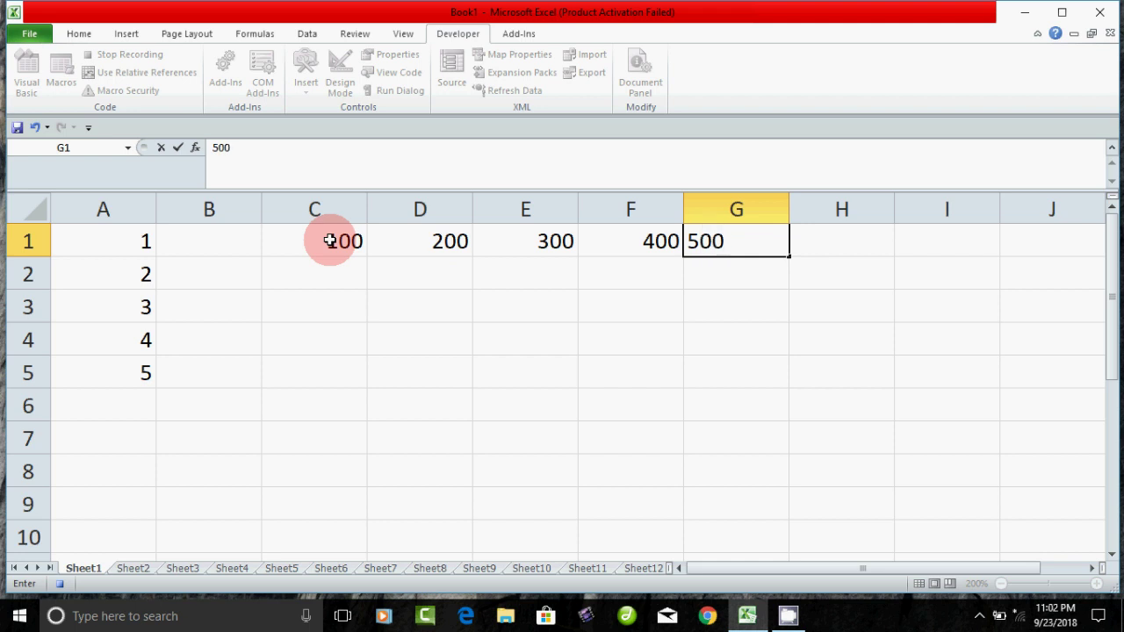
pyautogui.click(350, 340)
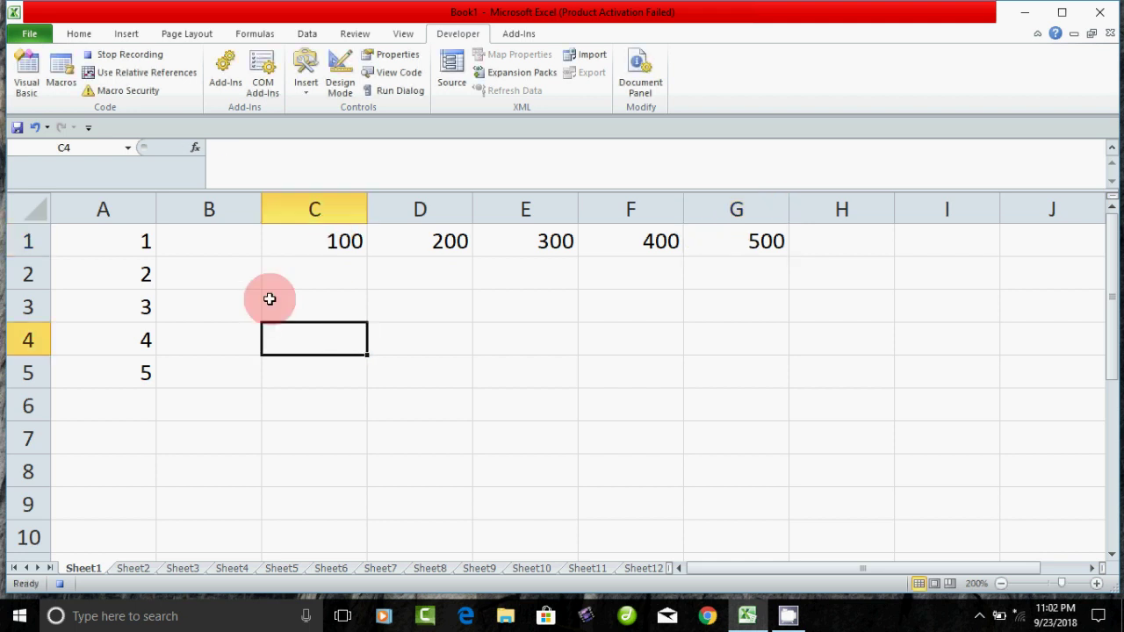
# - Stop the macro recording and delete every value on the sheet, ending on D7
pyautogui.click(138, 58)
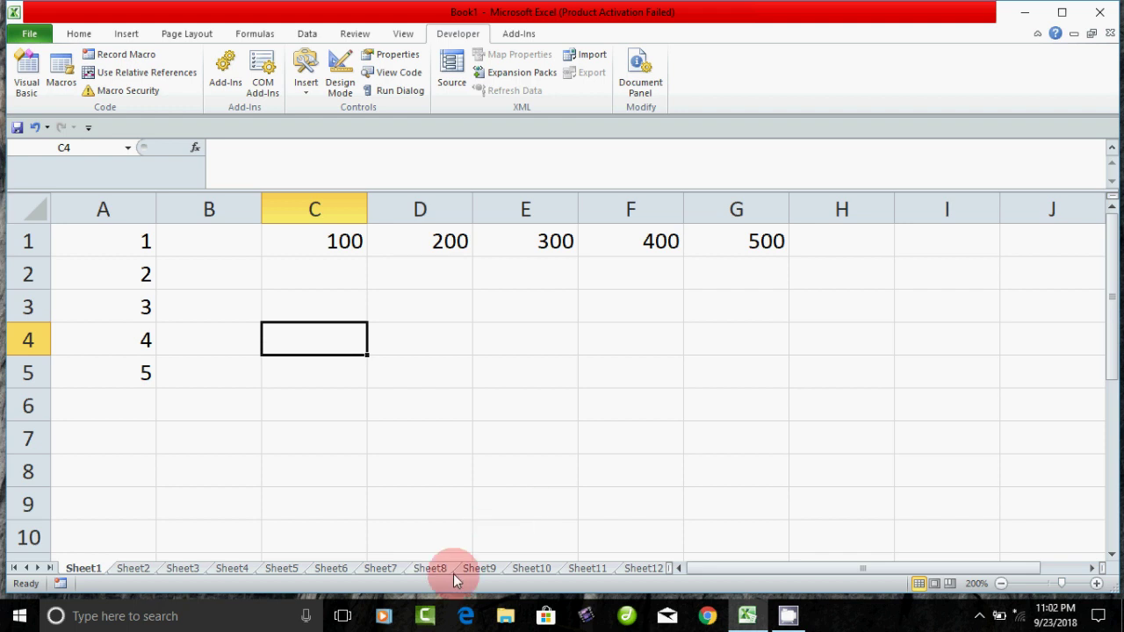
pyautogui.hotkey('ctrl', 'a')
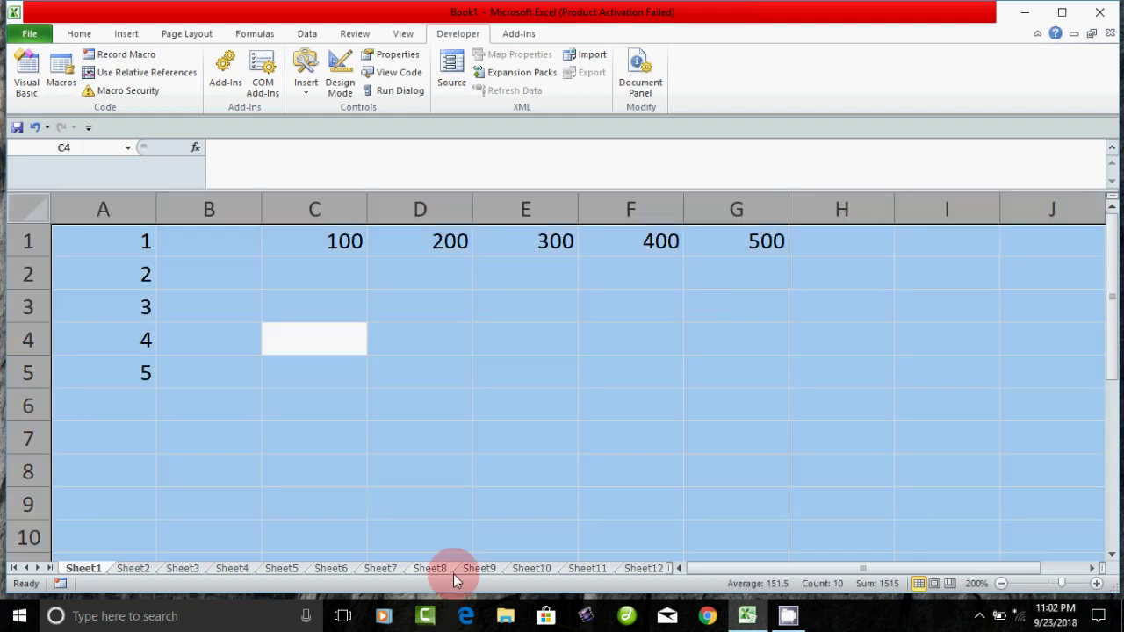
pyautogui.press('Delete')
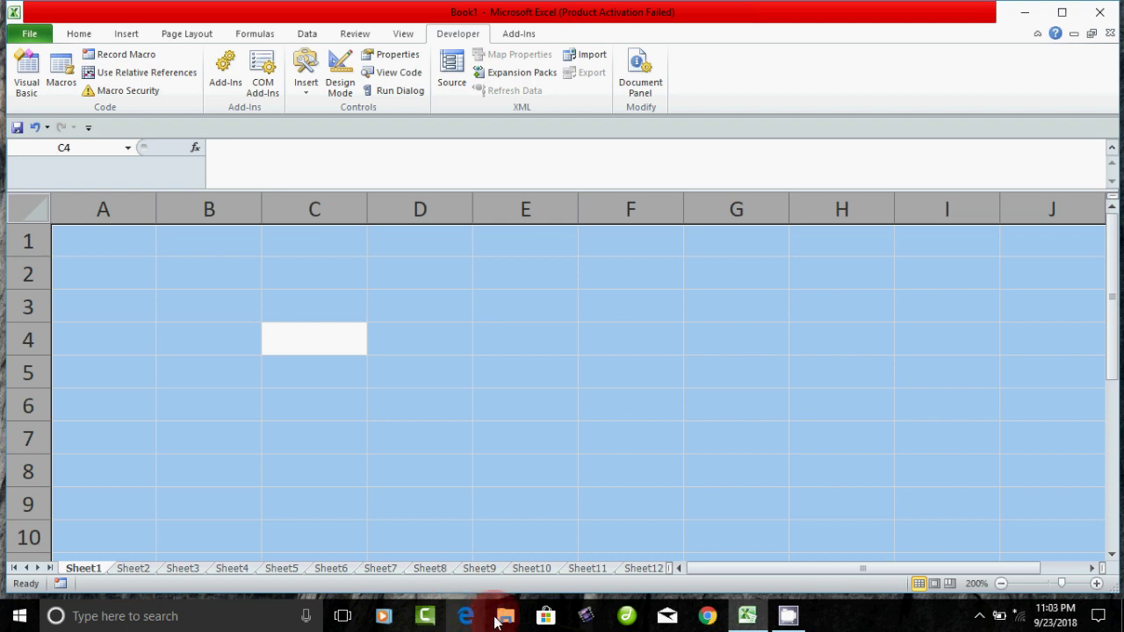
pyautogui.click(465, 444)
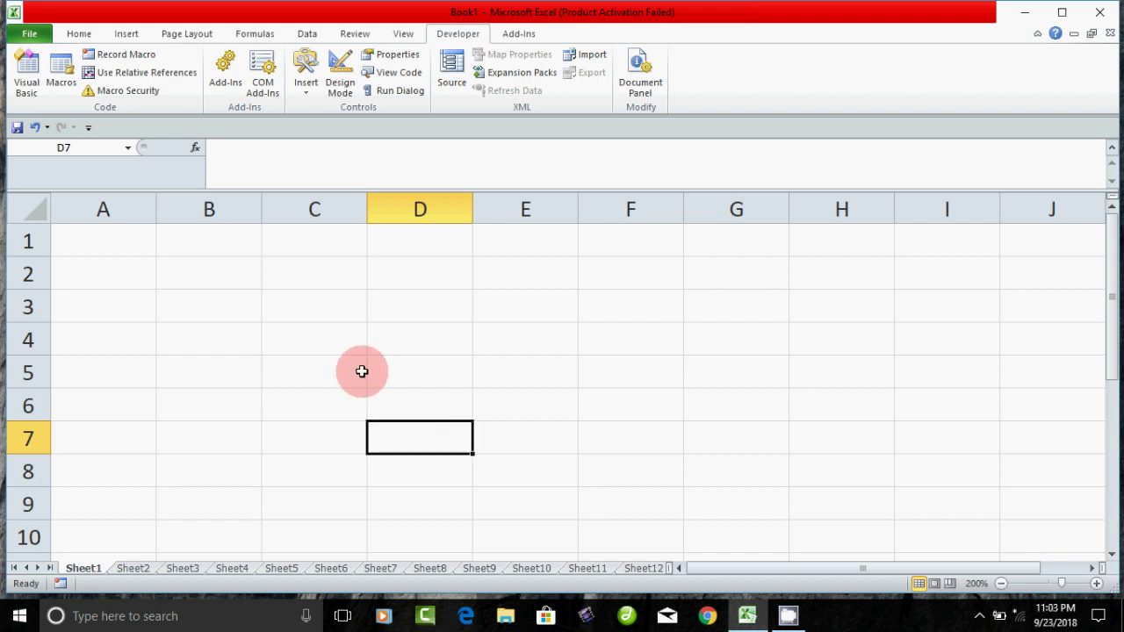
# - Run the macro 'first' from the Developer Macros list
pyautogui.click(59, 75)
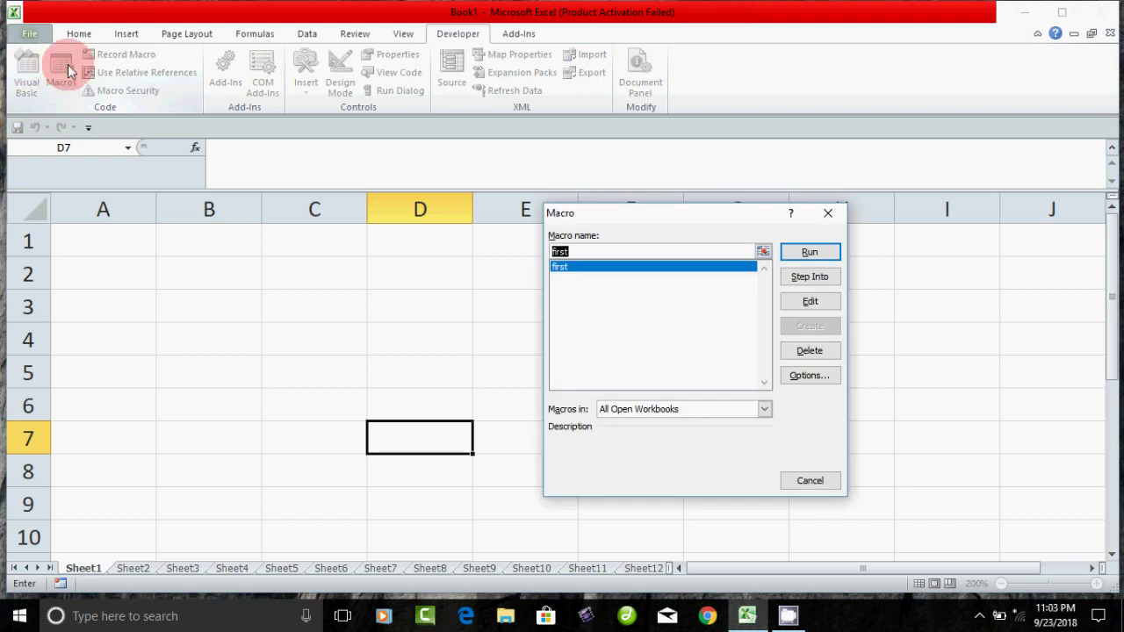
pyautogui.click(586, 275)
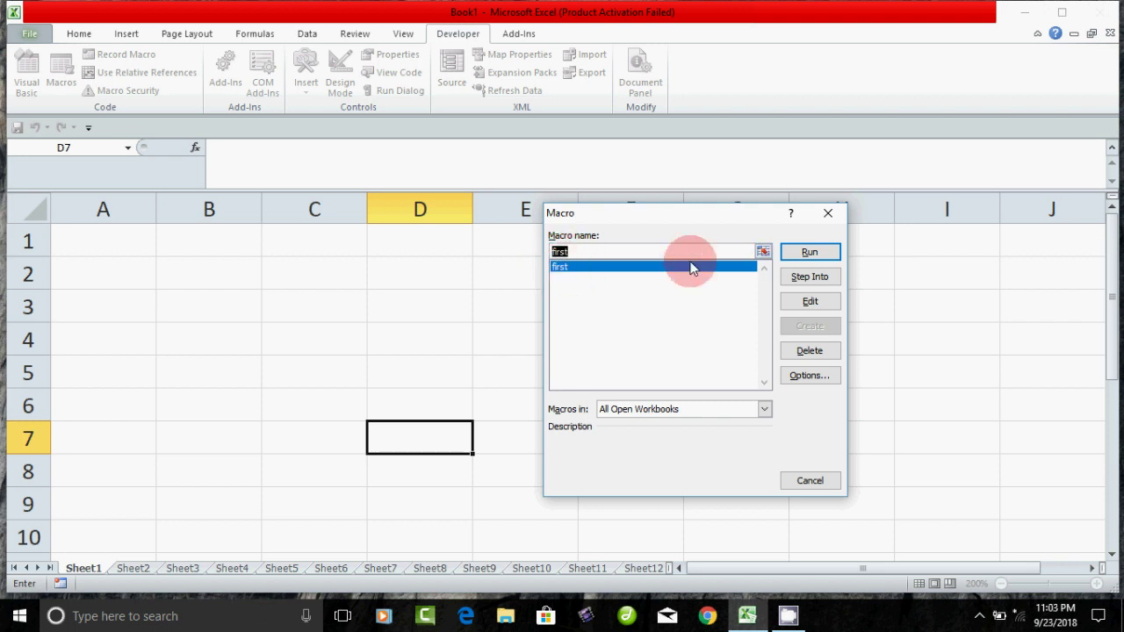
pyautogui.click(810, 253)
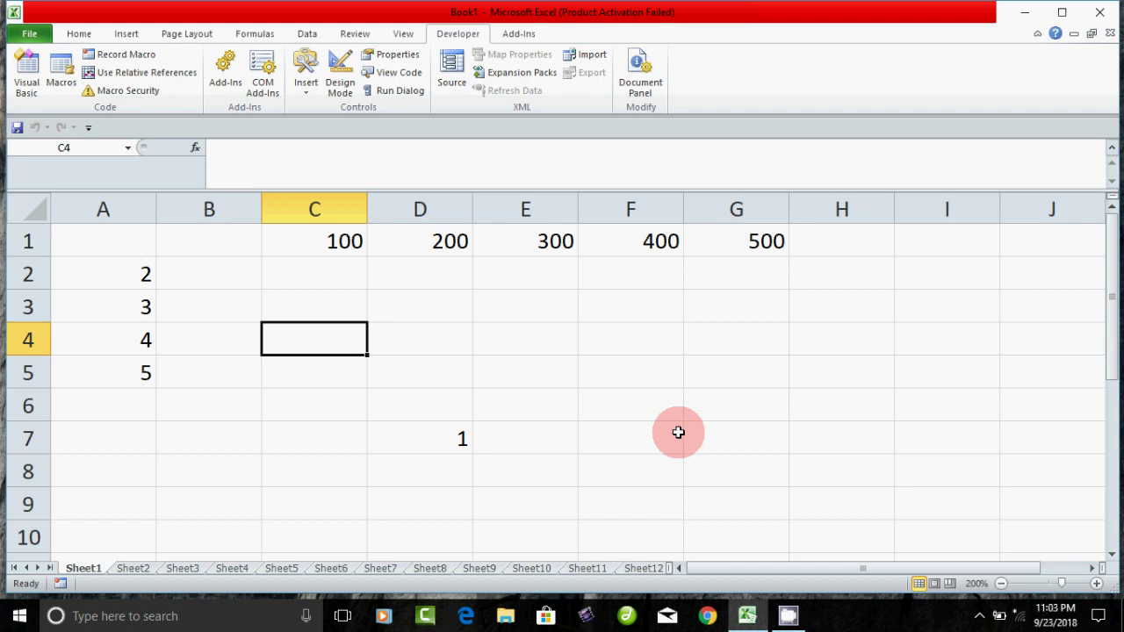
# - Clear all sheet values, select E7, and replay 'first' with its keyboard shortcut
pyautogui.hotkey('ctrl', 'a')
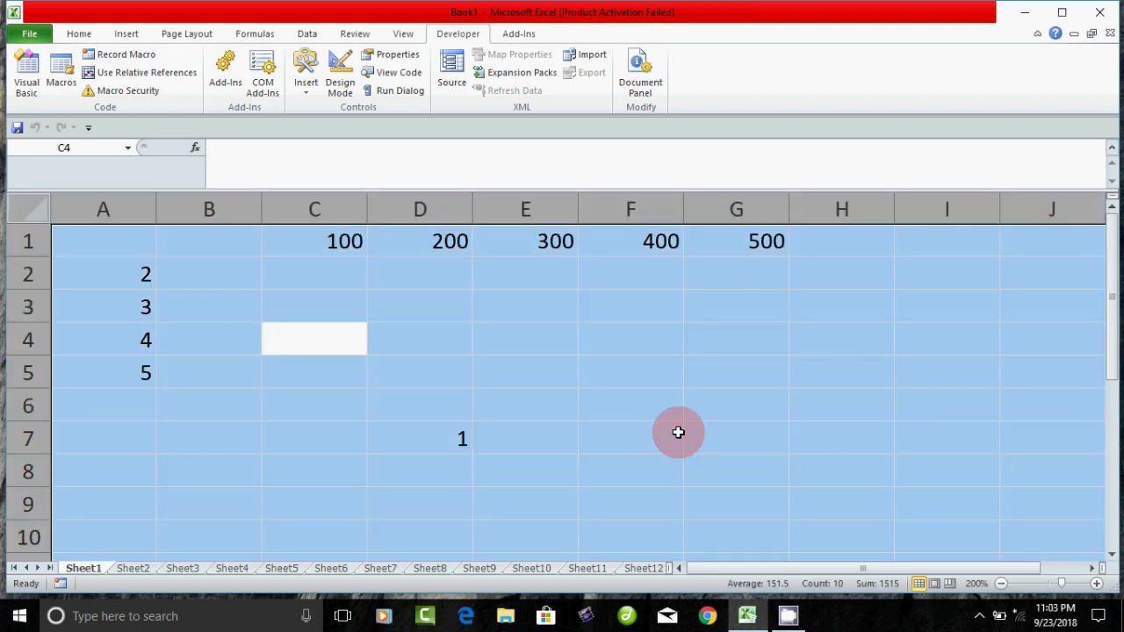
pyautogui.press('Delete')
pyautogui.click(562, 432)
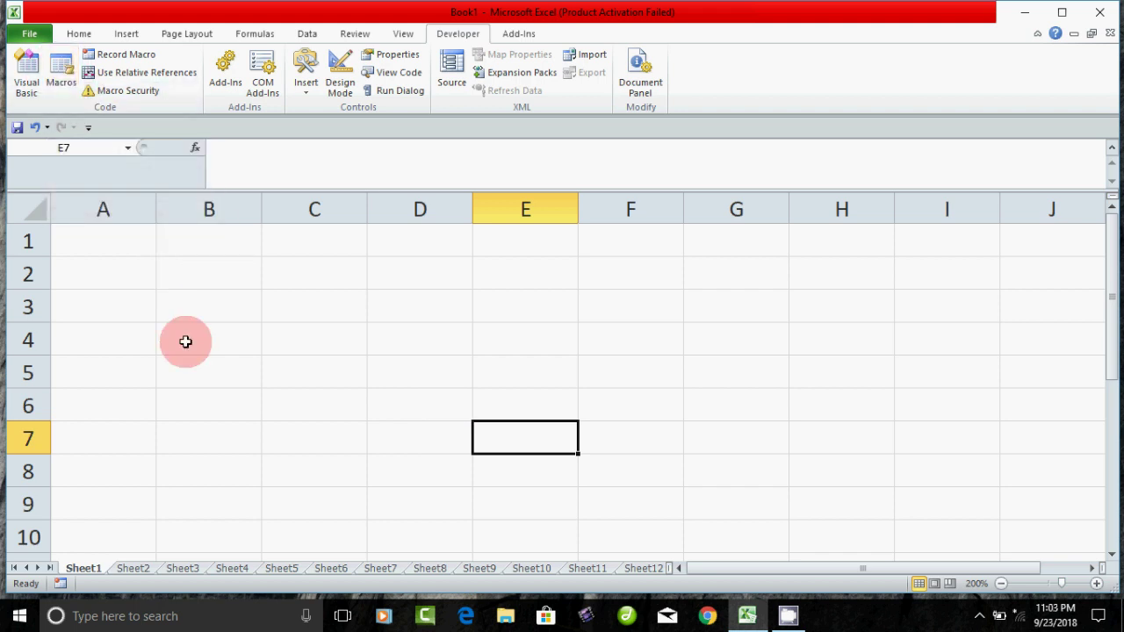
pyautogui.hotkey('ctrl', 'shift', 'm')
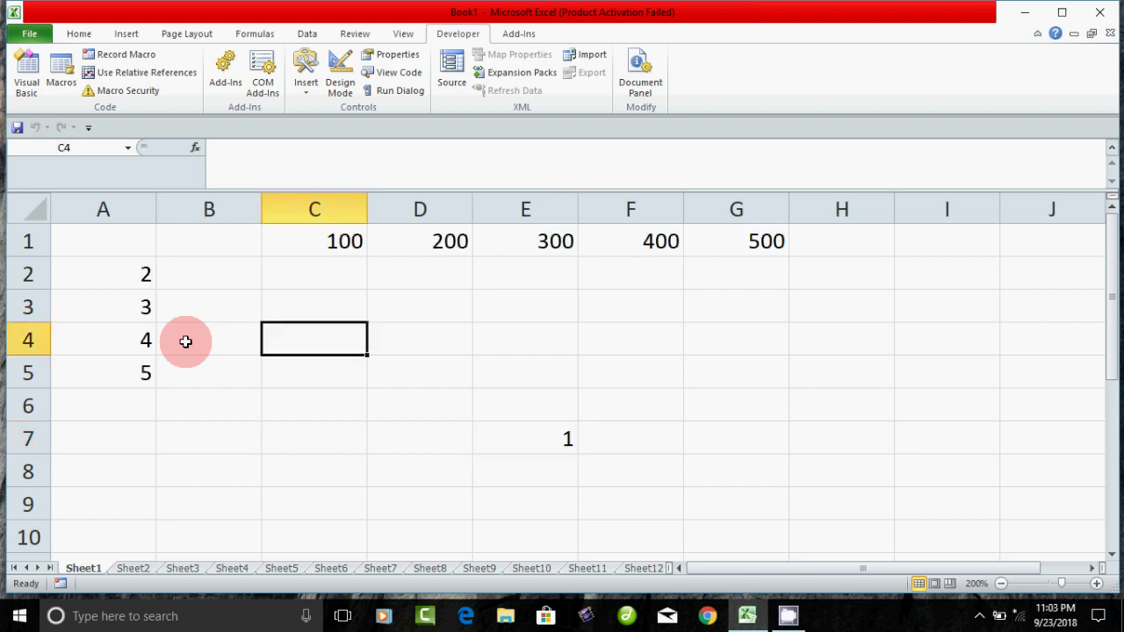